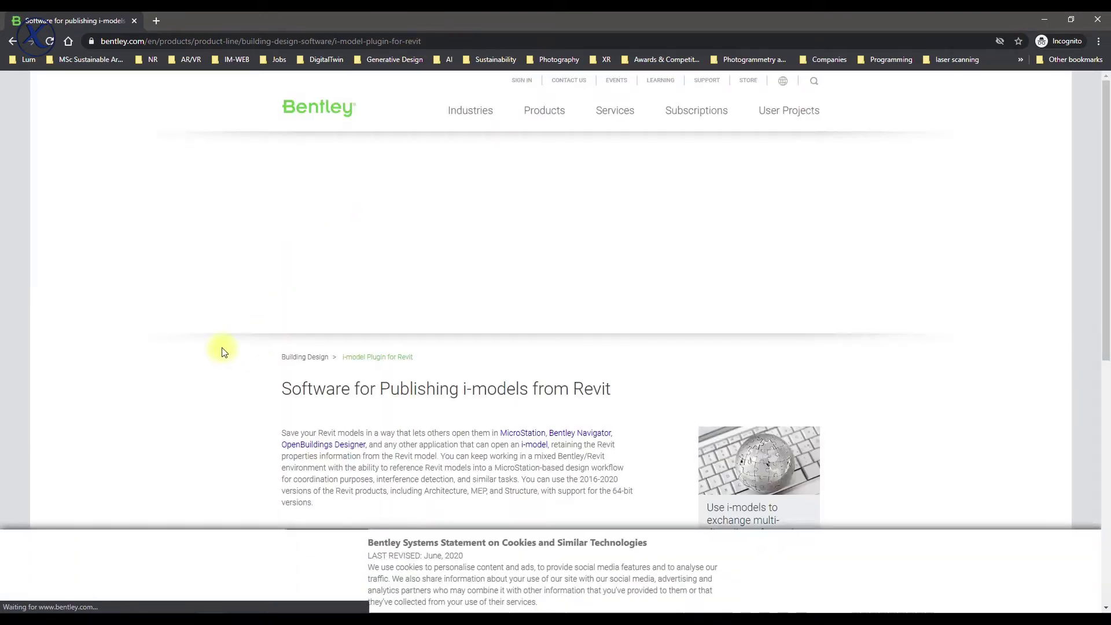
Accept the cookie notice and scroll to the i-model plugin heading on Bentley.com.
left_click(635, 574)
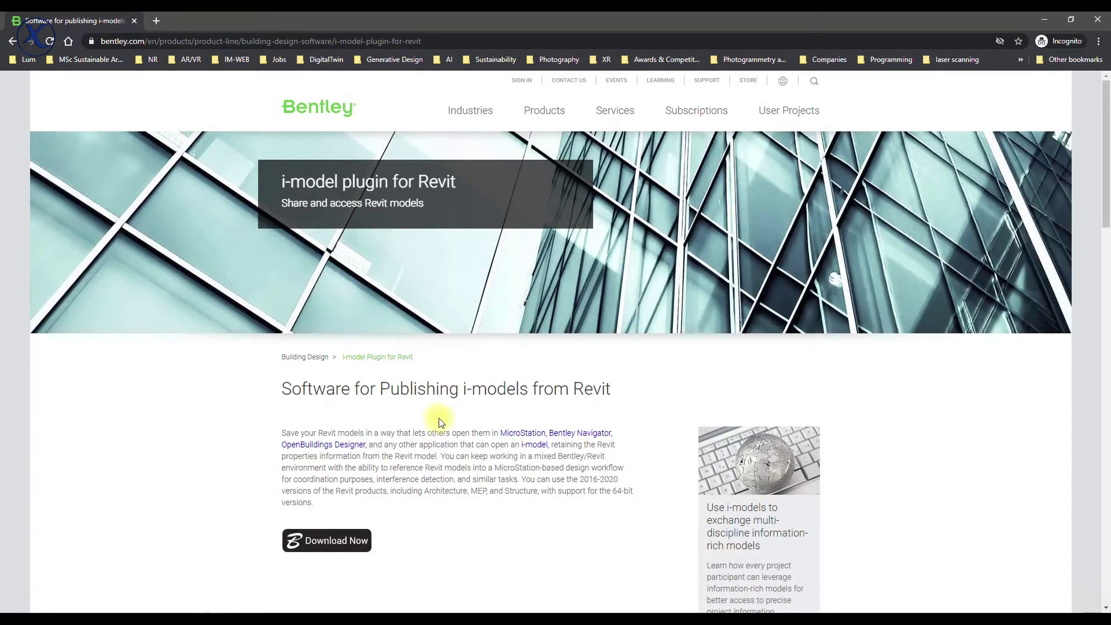
scroll(440, 422, "down", 2)
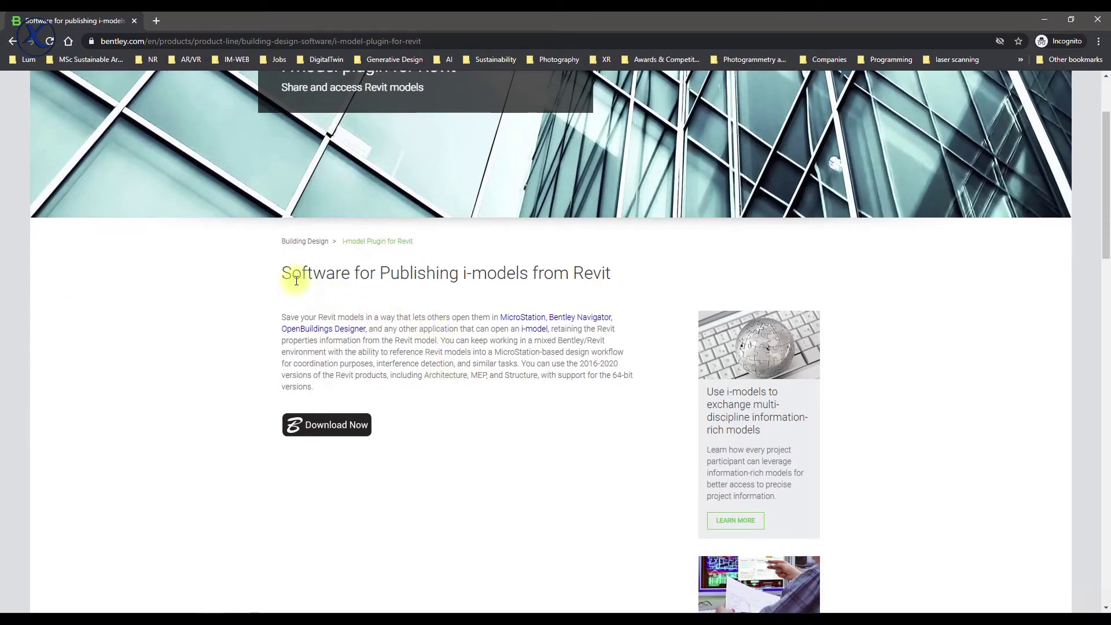
left_click_drag(295, 280, 654, 275)
left_click(398, 307)
Read the 'Software for Publishing from Revit' description and request the plugin download.
left_click_drag(296, 273, 459, 292)
left_click_drag(457, 352, 461, 352)
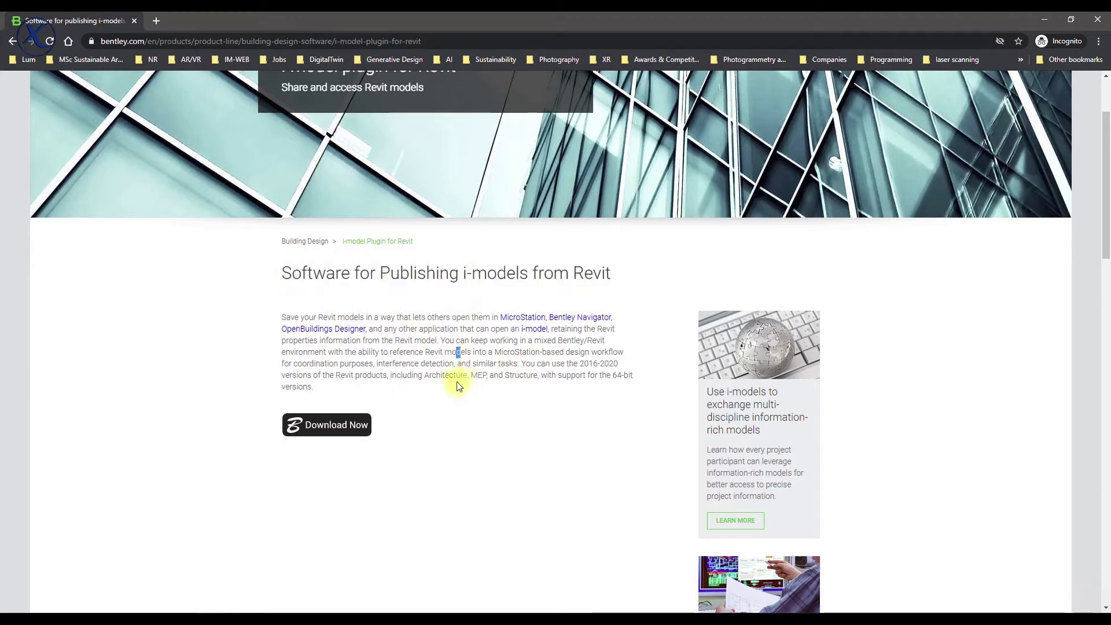
left_click_drag(530, 273, 613, 273)
left_click(478, 400)
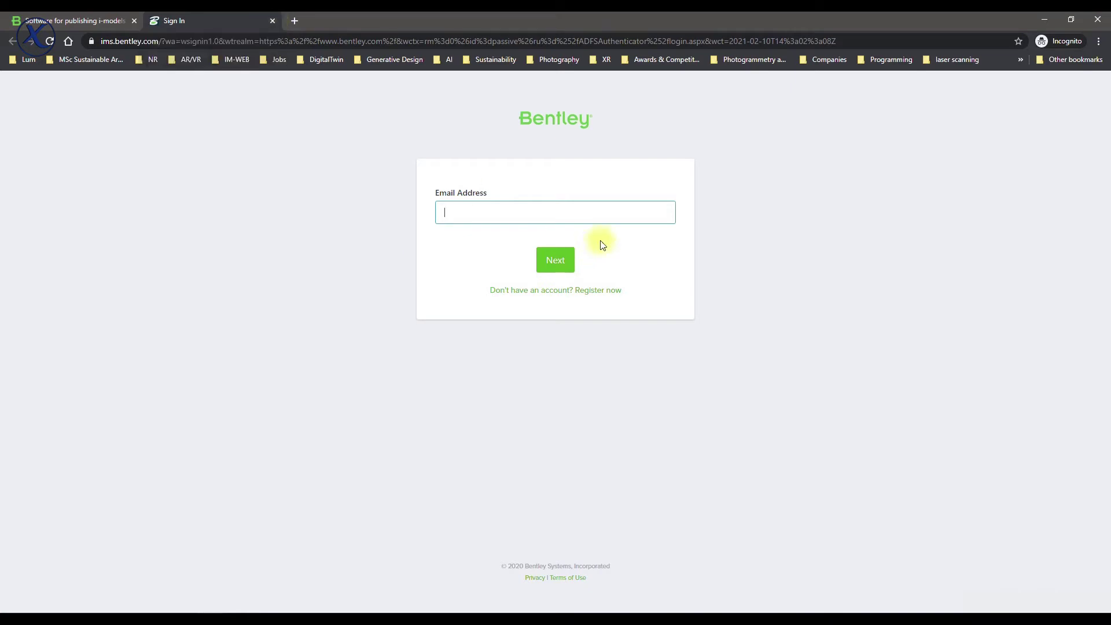
Close the Bentley Sign In tab to return to the plugin product page.
left_click(276, 22)
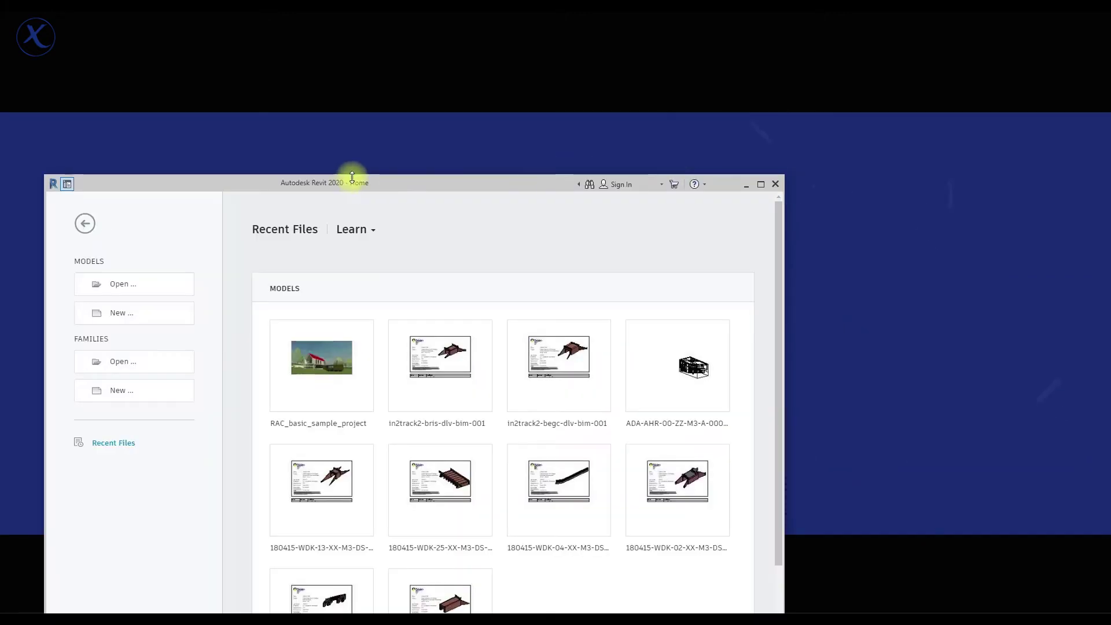
Open RAC_basic_sample_project in maximized Revit and orbit its default 3D view of the house.
double_click(353, 178)
left_click(487, 317)
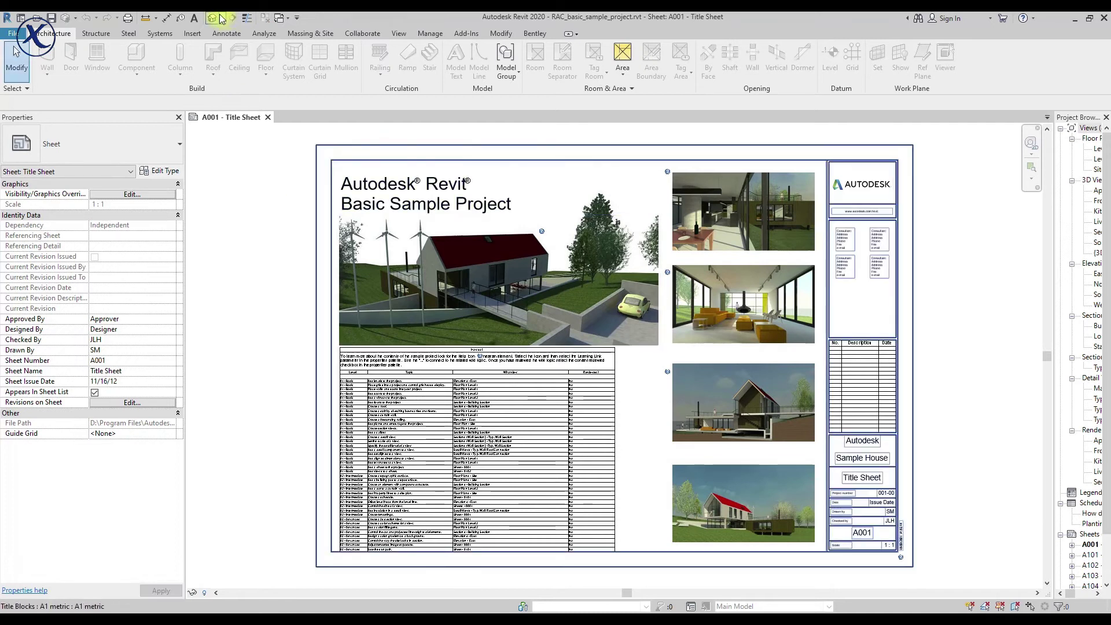
left_click(215, 19)
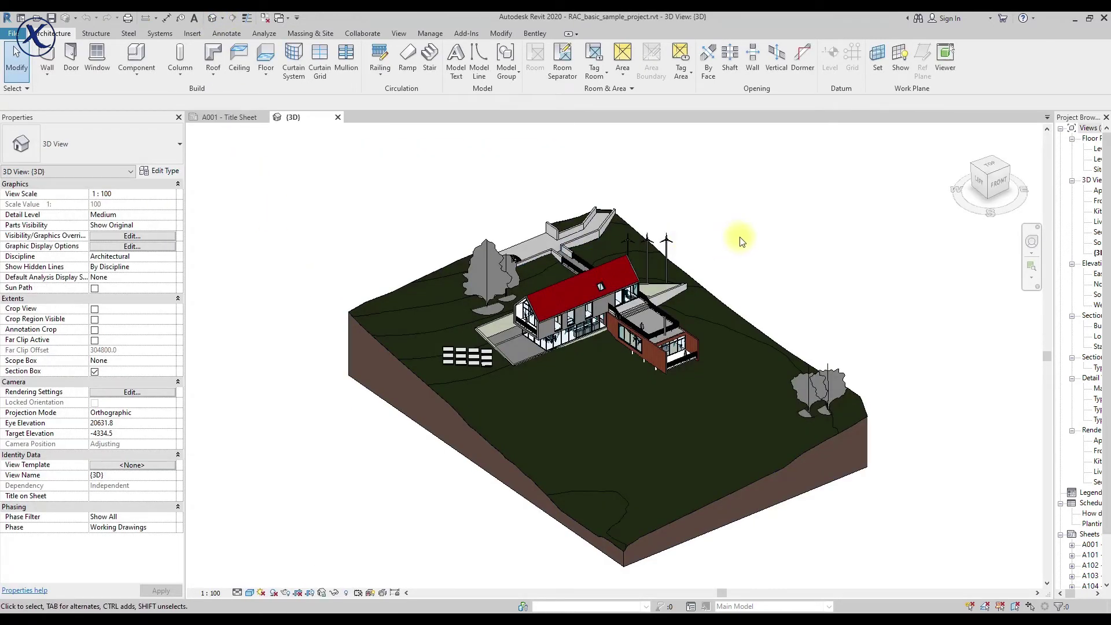
mouse_move(786, 298)
middle_mouse_down("shift")
mouse_move(550, 198)
mouse_move(784, 260)
mouse_move(751, 305)
mouse_move(739, 206)
mouse_move(704, 248)
mouse_move(665, 243)
middle_mouse_up("shift")
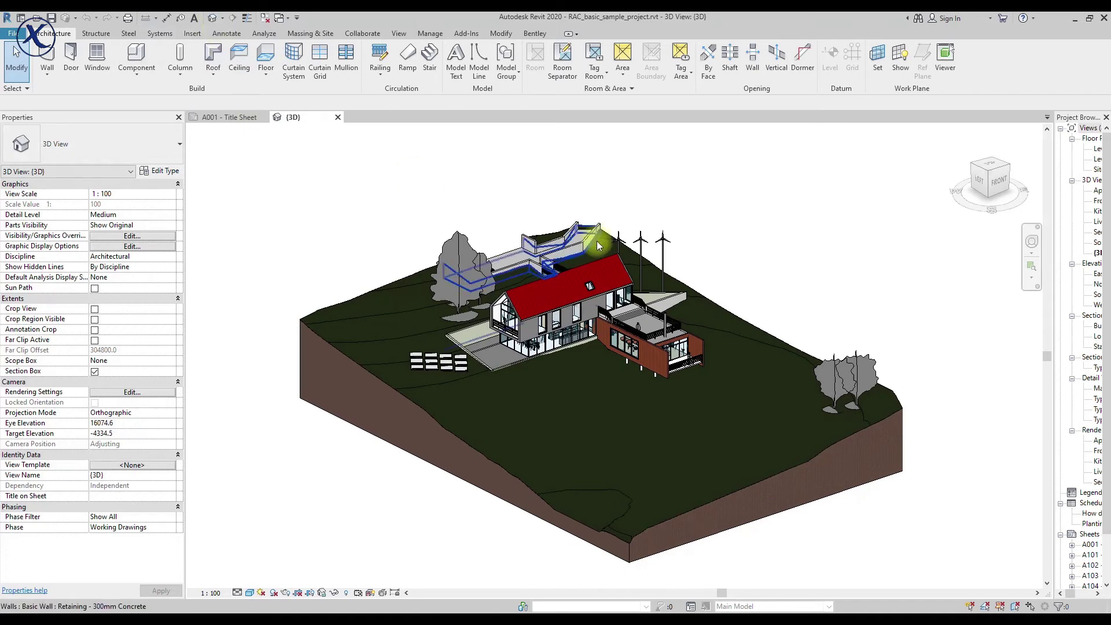
middle_click_drag(745, 276, 766, 285, "shift")
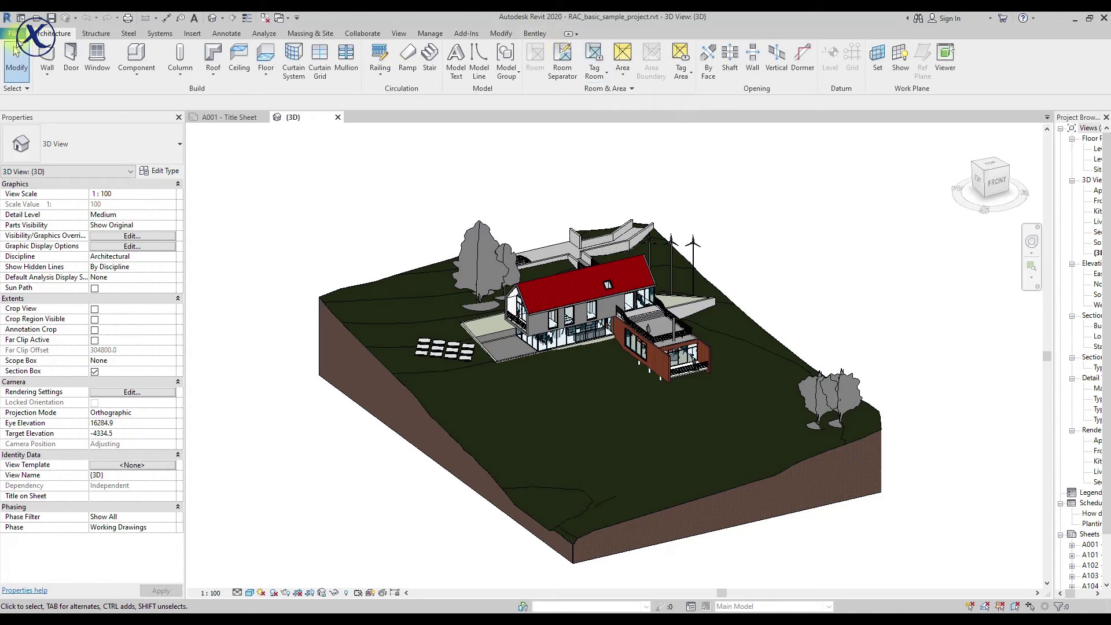
Keep Shared coordinates and the Bentley i-model File (*.i.dgn) format in the i-model options.
left_click(533, 34)
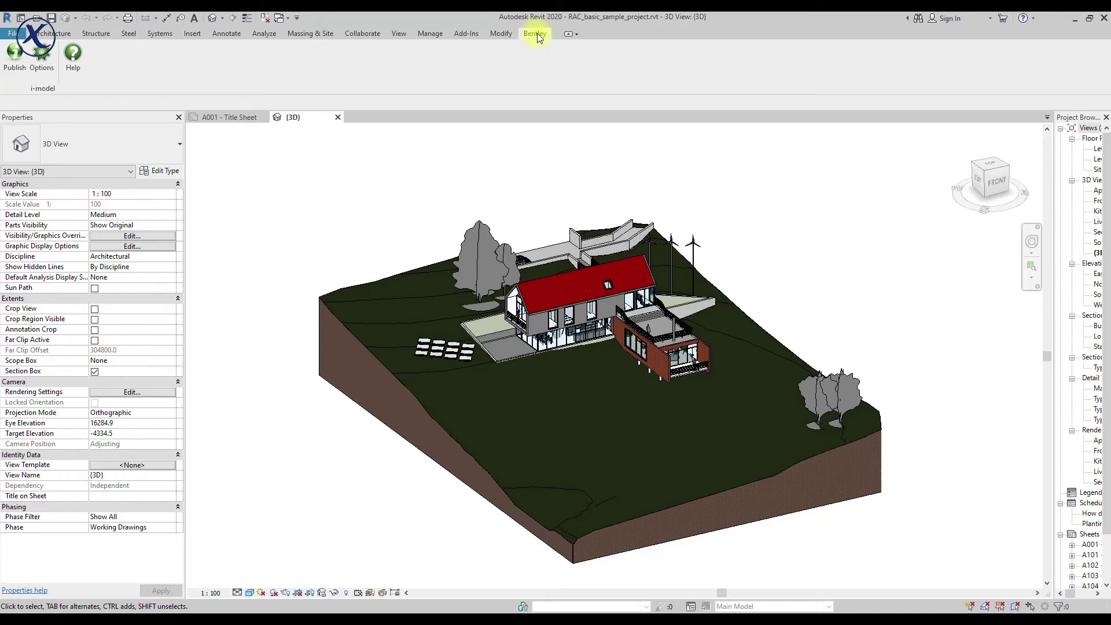
left_click(46, 73)
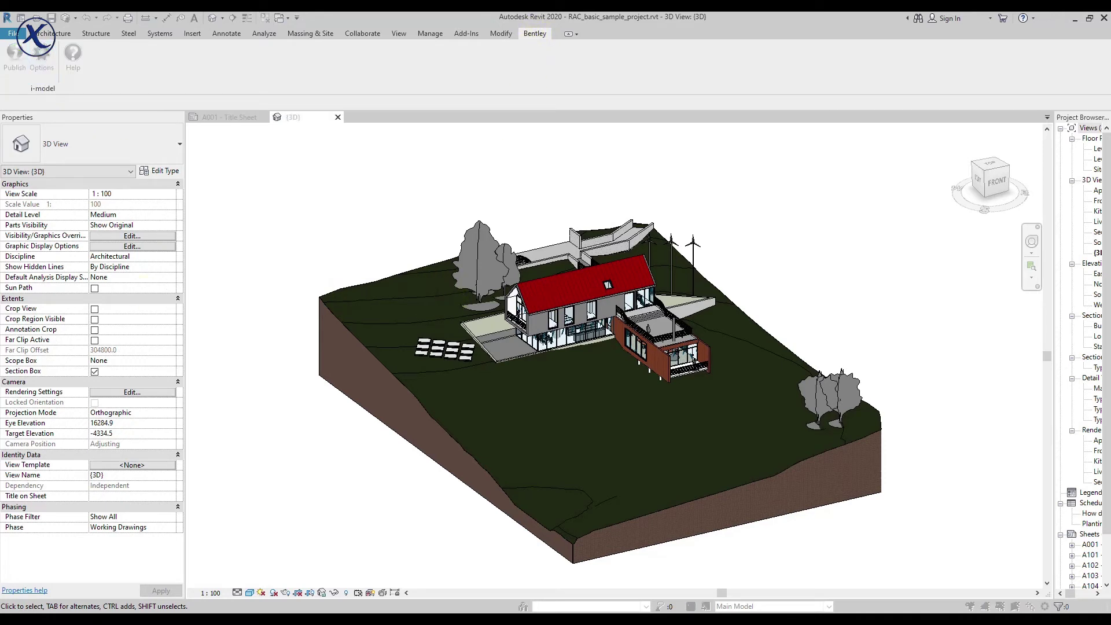
left_click_drag(210, 144, 203, 171)
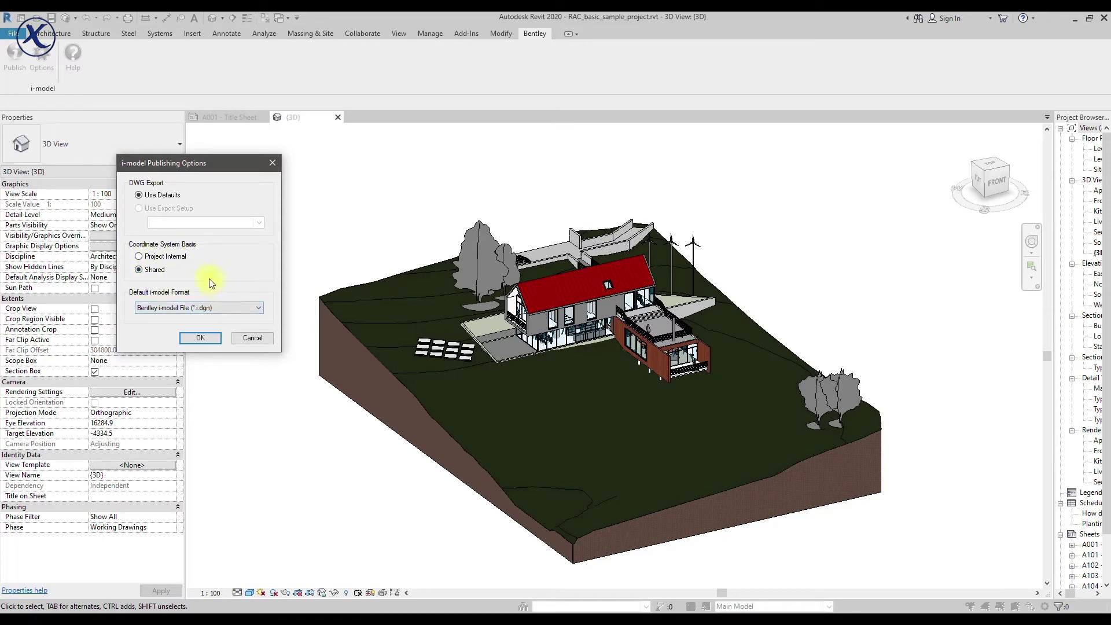
left_click(206, 307)
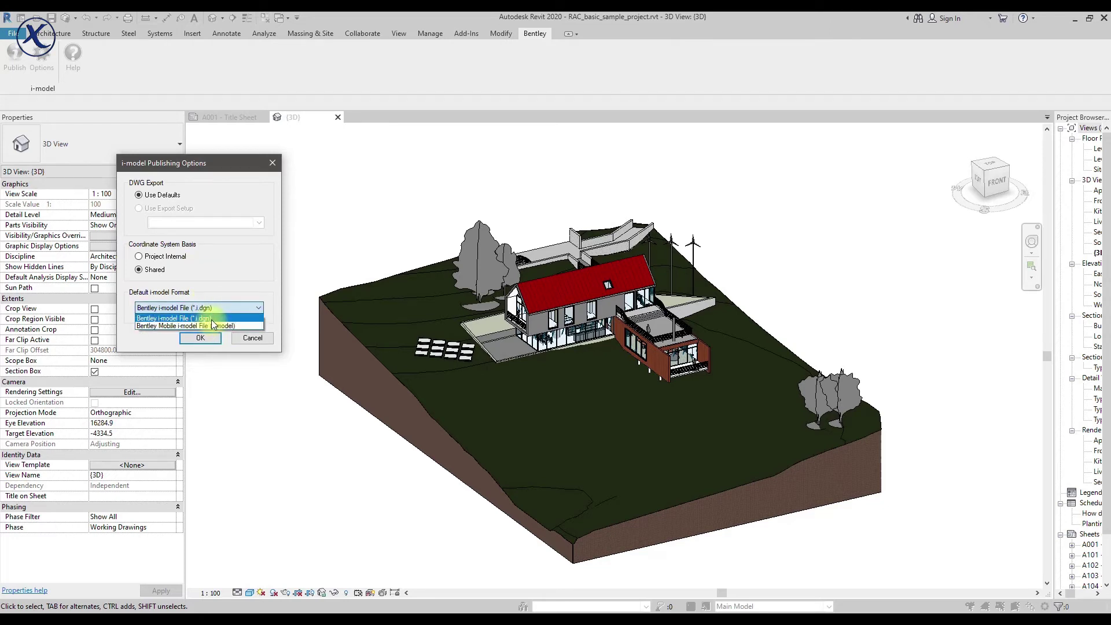
left_click(213, 318)
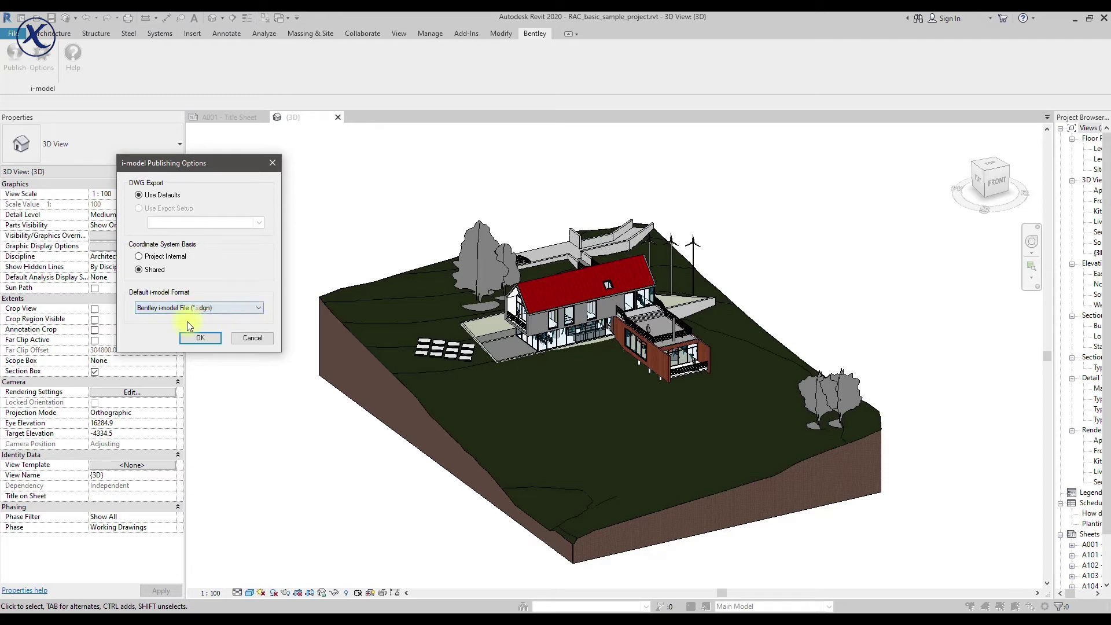
left_click(200, 337)
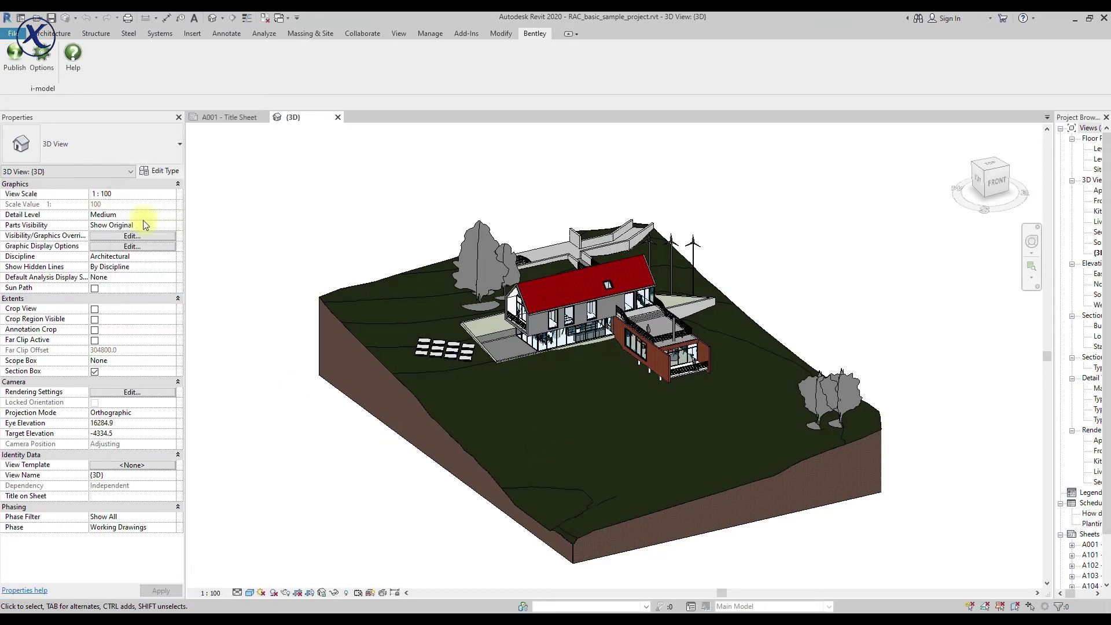
Publish the 3D view as an i-model named 'house' in Desktop\bentley.
left_click(18, 58)
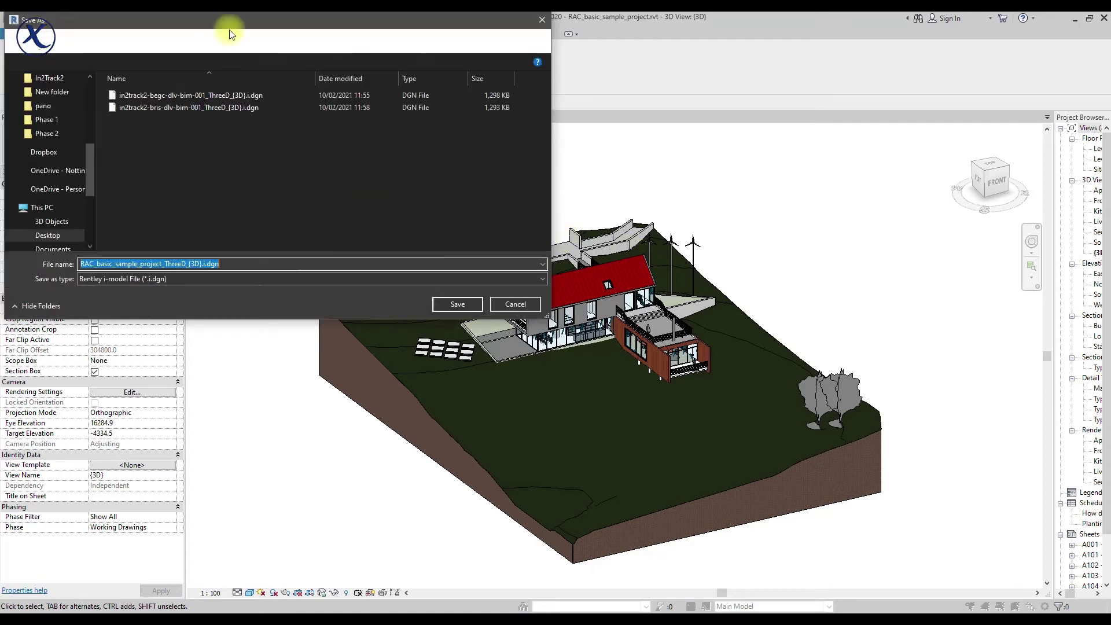
left_click(247, 21)
left_click_drag(247, 21, 492, 115)
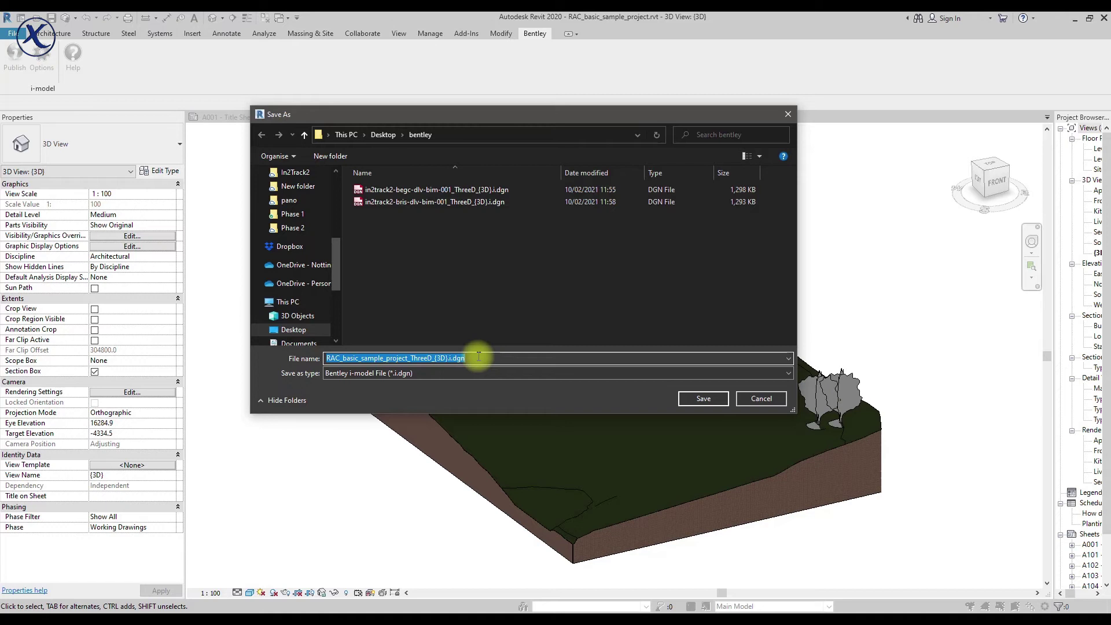
type("sh")
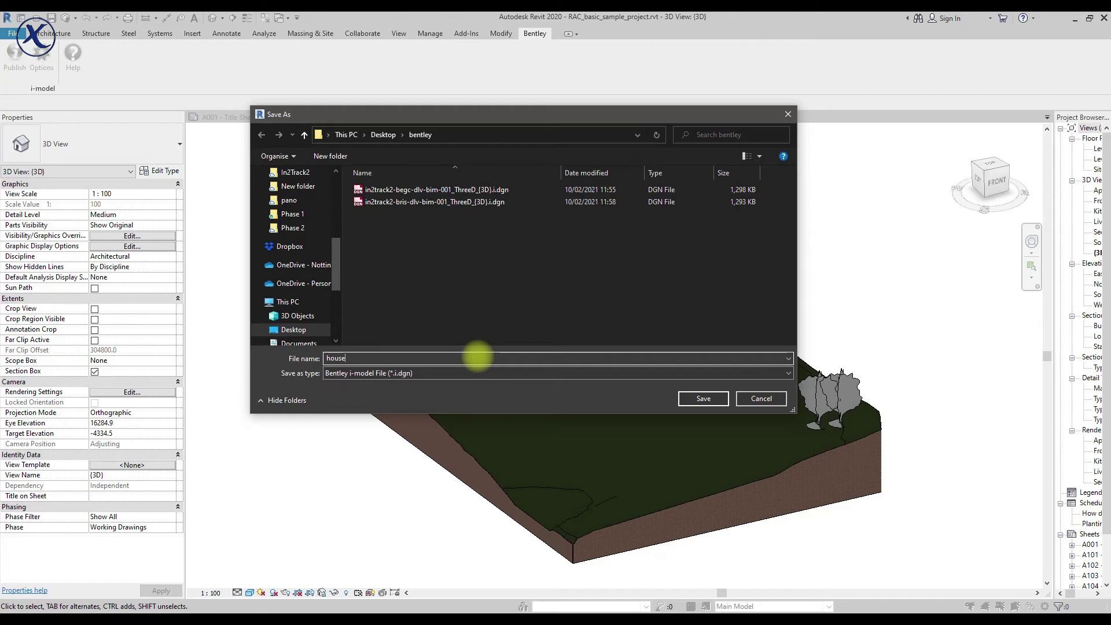
left_click(708, 398)
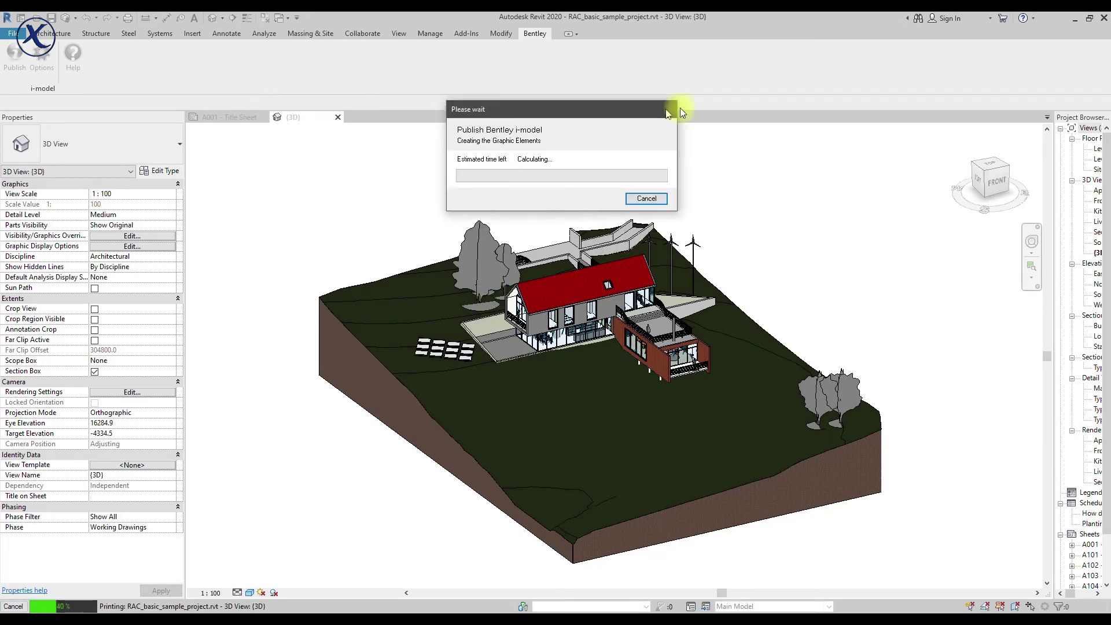
Move the publishing progress window aside while house.i.dgn finishes publishing.
left_click_drag(692, 103, 930, 141)
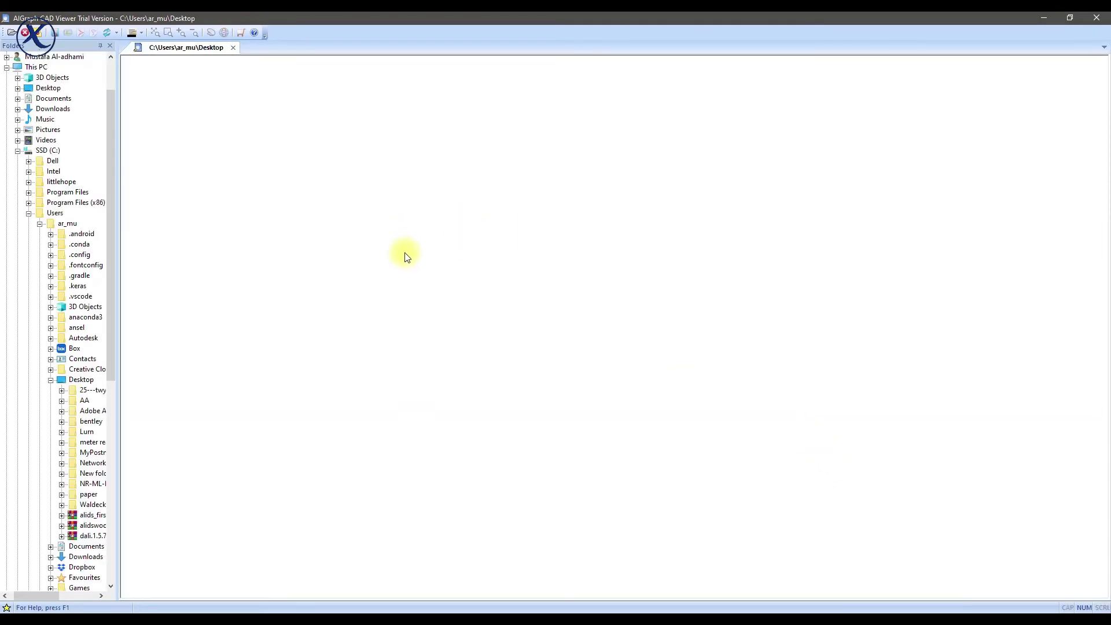
Open house.i.dgn from Desktop\bentley in AIGraph CAD Viewer.
left_click(12, 32)
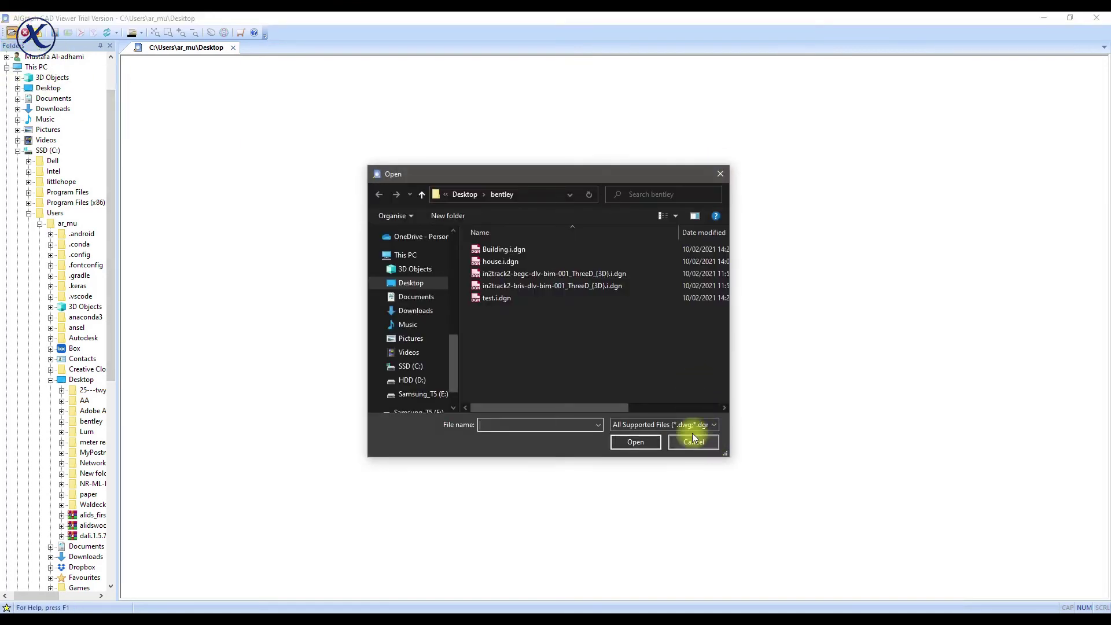
left_click(498, 263)
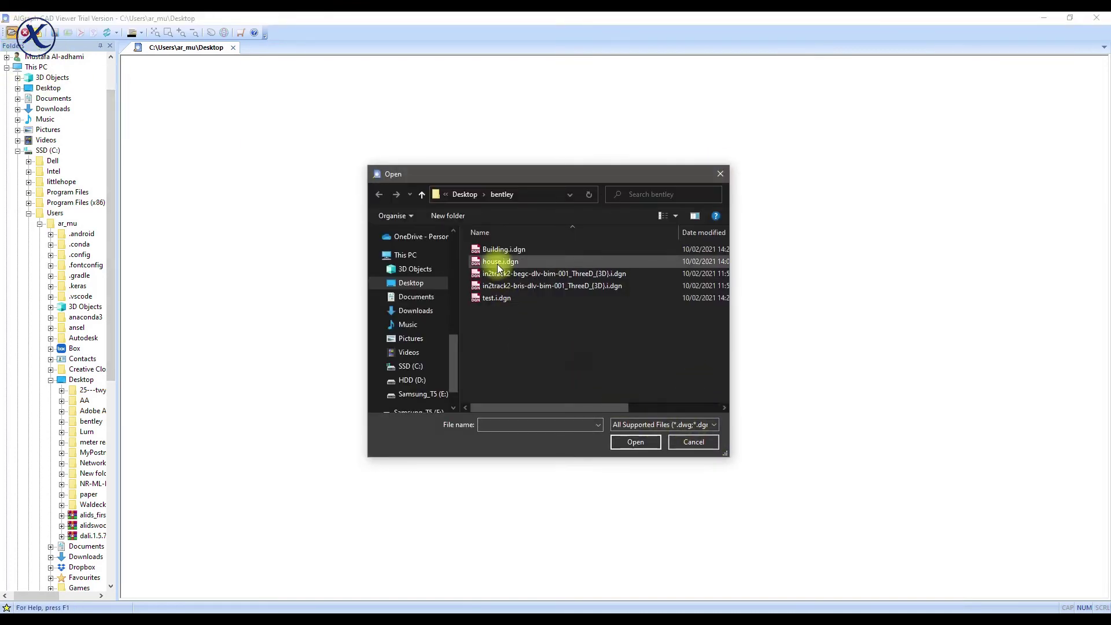
left_click(512, 305)
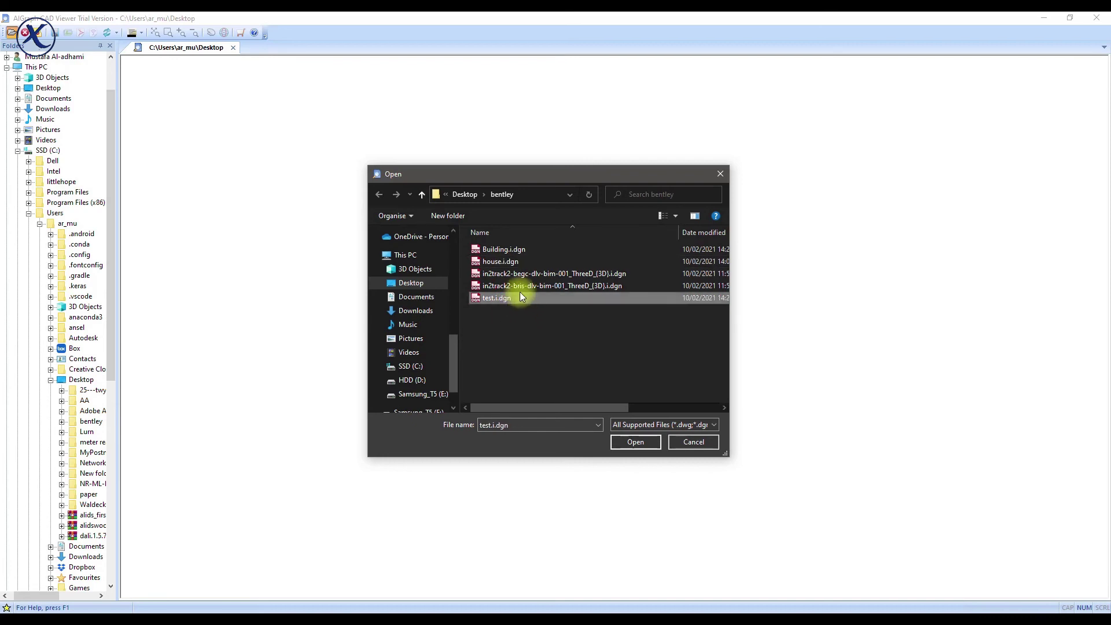
left_click(501, 261)
left_click(635, 441)
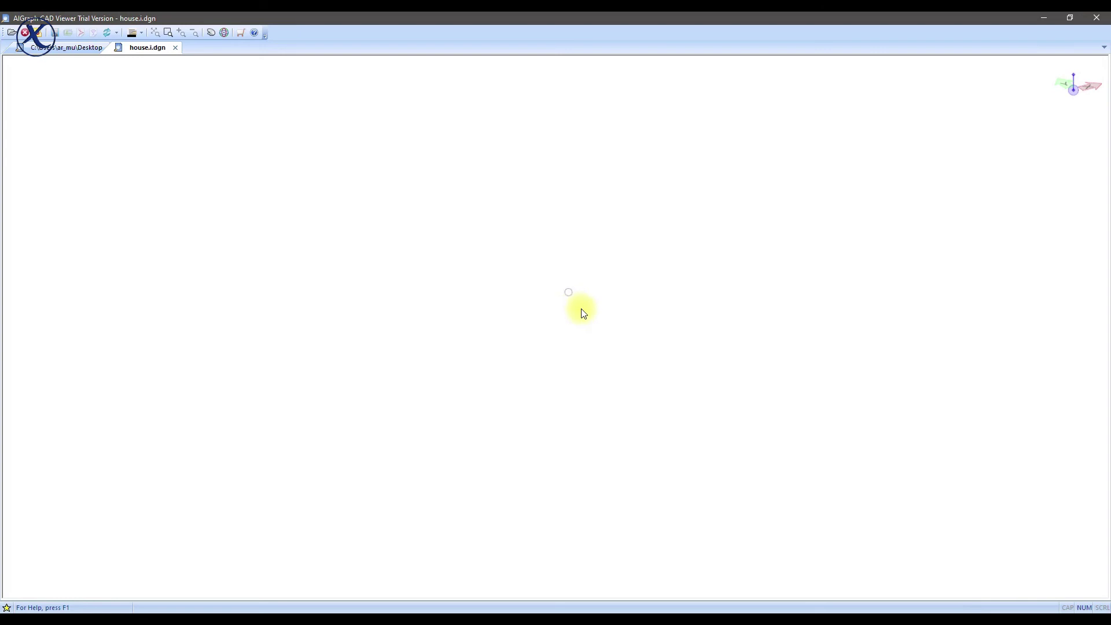
Zoom and orbit the house model to a low side view.
scroll(575, 305, "down", 6)
scroll(533, 425, "up", 3)
scroll(484, 444, "up", 4)
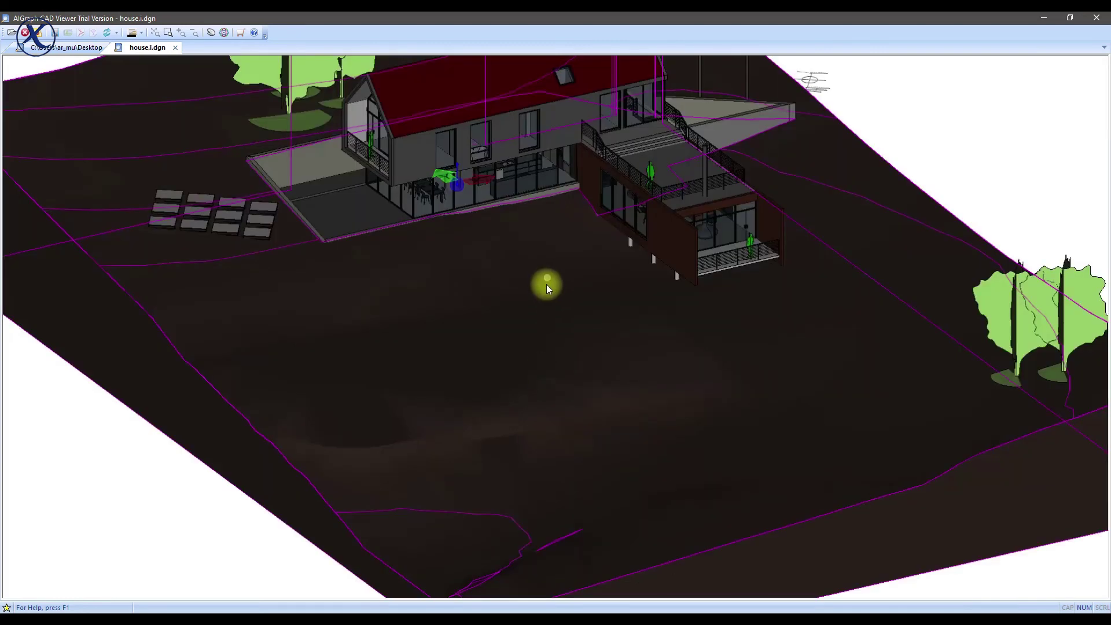
scroll(546, 284, "down", 3)
left_click_drag(548, 295, 635, 268)
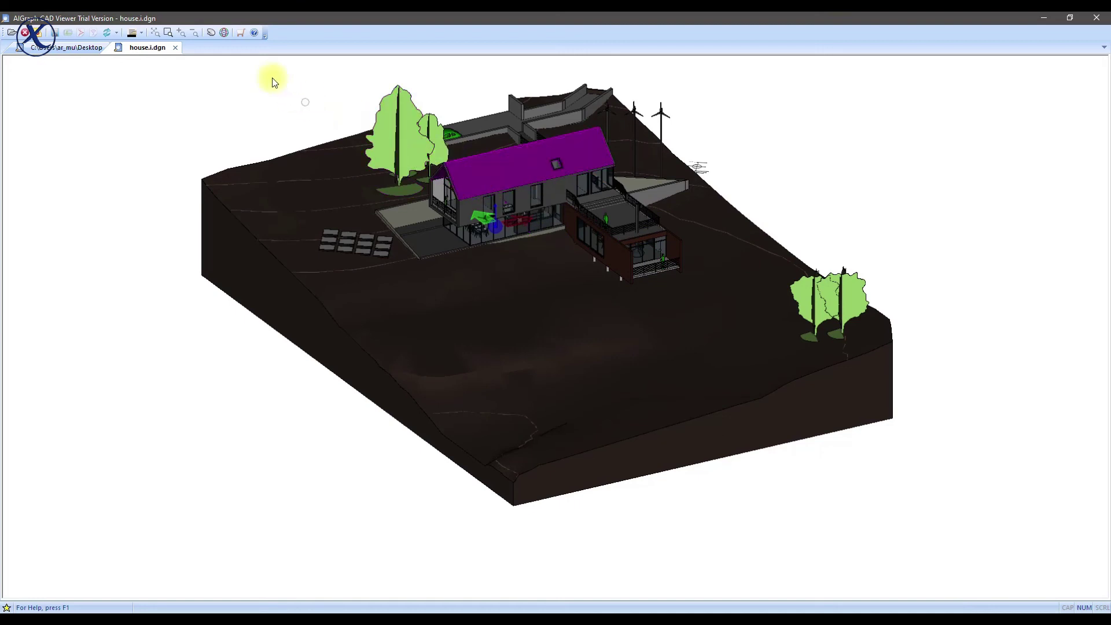
left_click(224, 33)
left_click_drag(523, 326, 511, 300)
Pan and zoom to frame the whole house site with its trees.
scroll(484, 190, "up", 5)
scroll(477, 202, "down", 4)
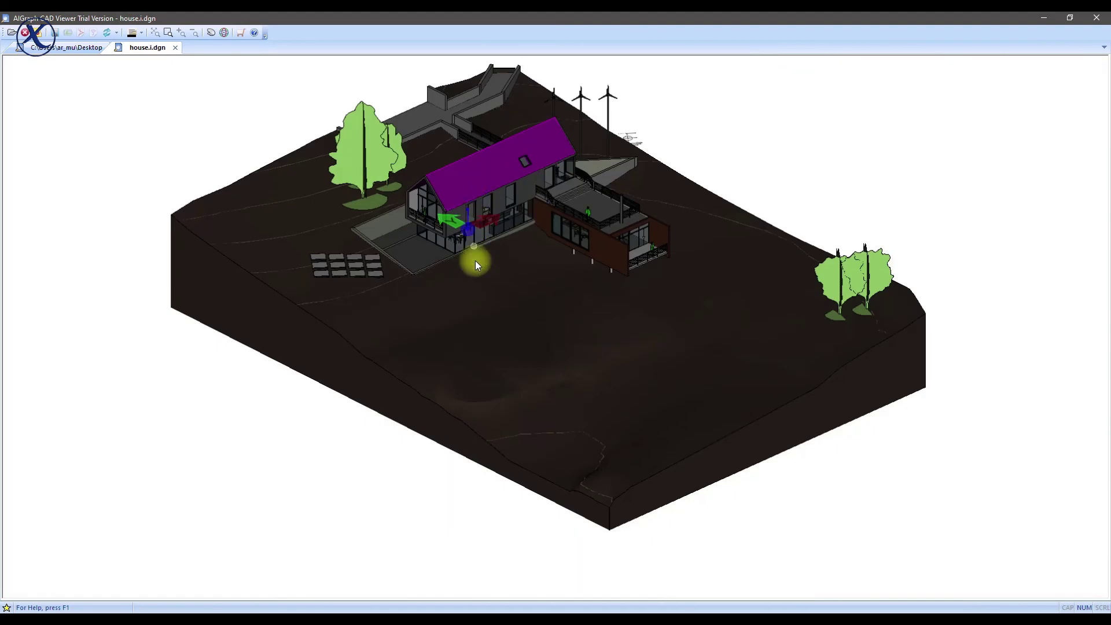
left_click(212, 32)
left_click_drag(590, 261, 623, 379)
scroll(531, 333, "up", 3)
scroll(512, 477, "down", 5)
left_click_drag(516, 467, 535, 410)
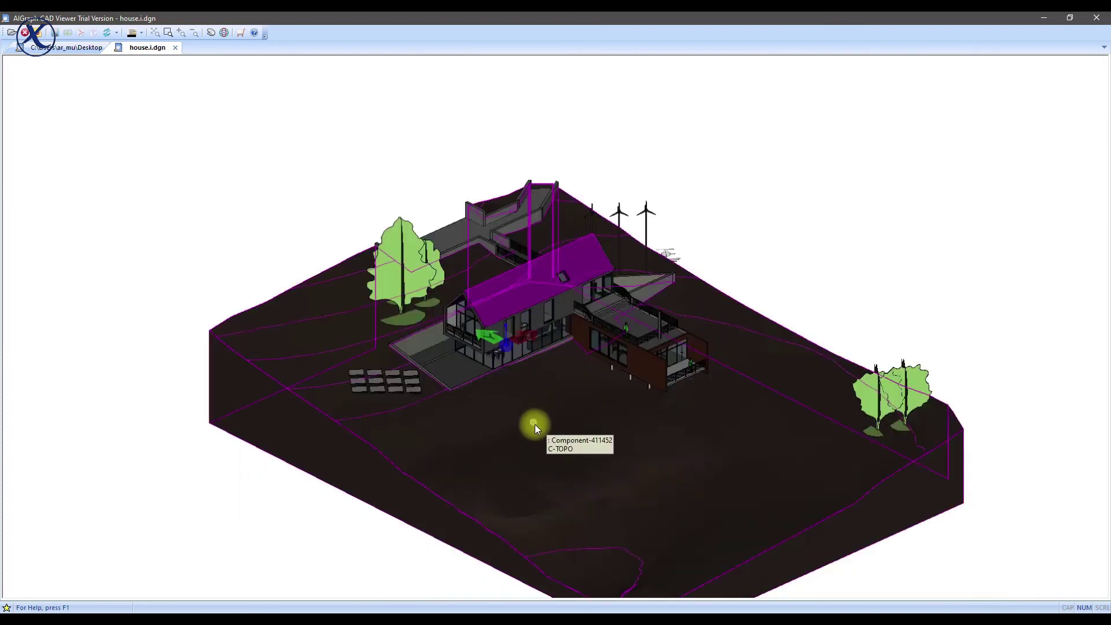